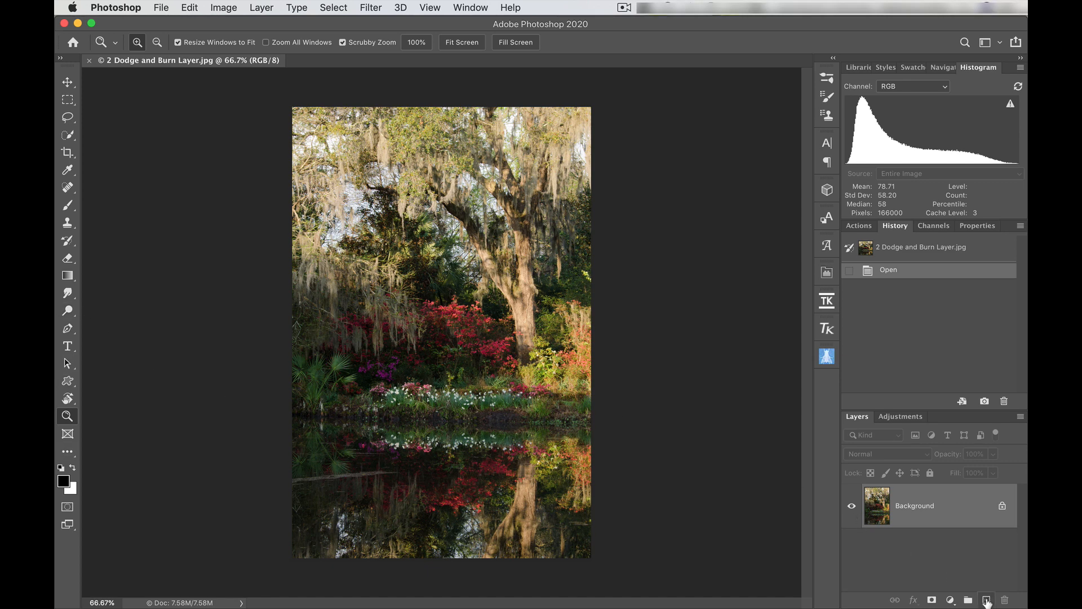
- Add a new layer above the background and fill it with 50% Gray in Normal mode at 100% opacity
{"action": "left_click", "coordinate": [986, 600]}
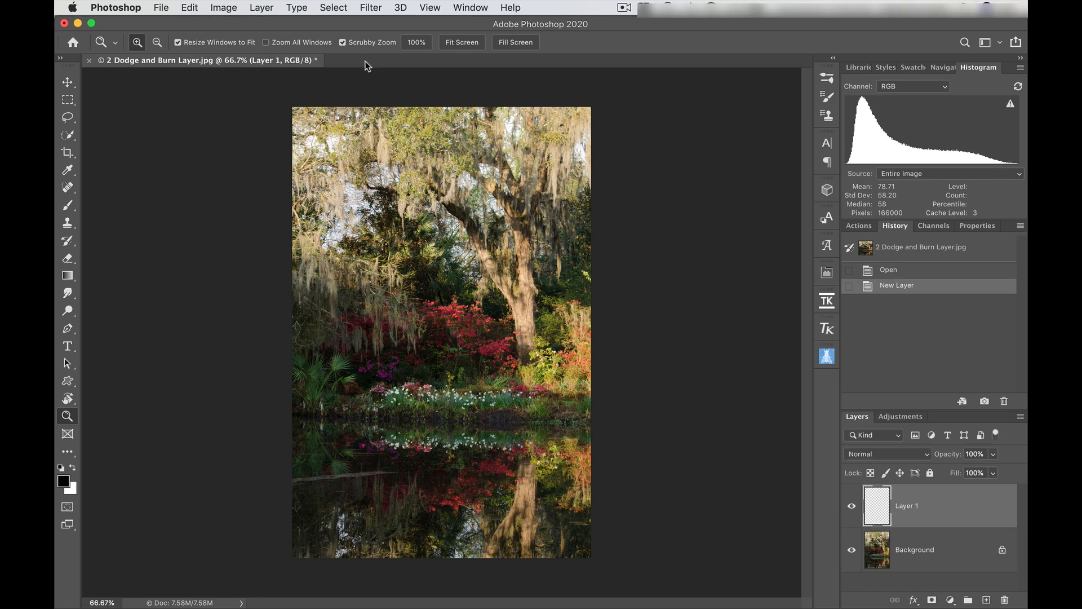
{"action": "left_click", "coordinate": [190, 7]}
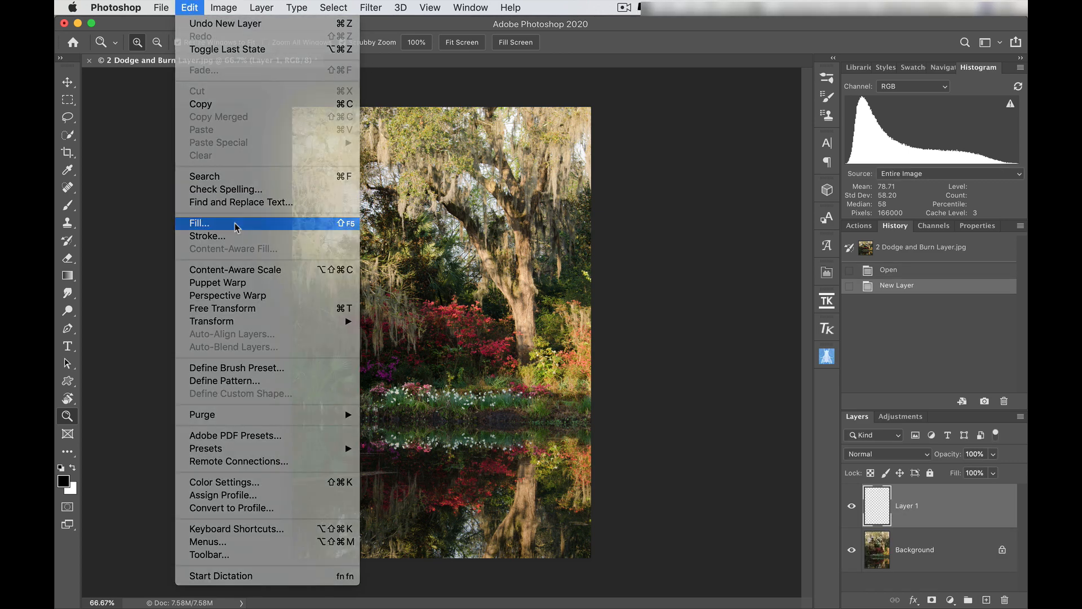
{"action": "left_click", "coordinate": [235, 226]}
{"action": "left_click", "coordinate": [441, 224]}
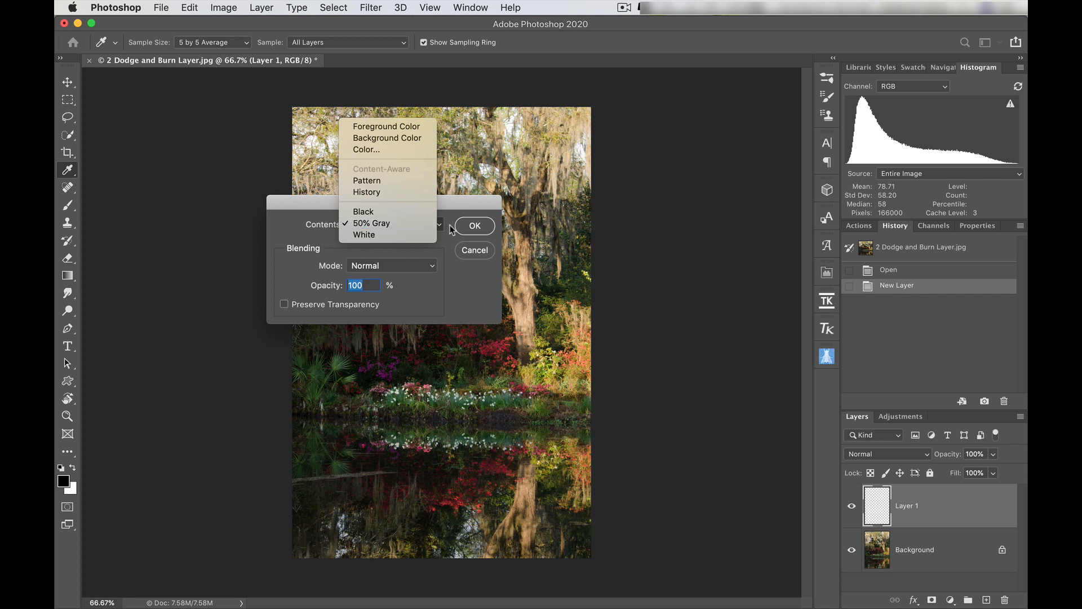
{"action": "left_click", "coordinate": [449, 255]}
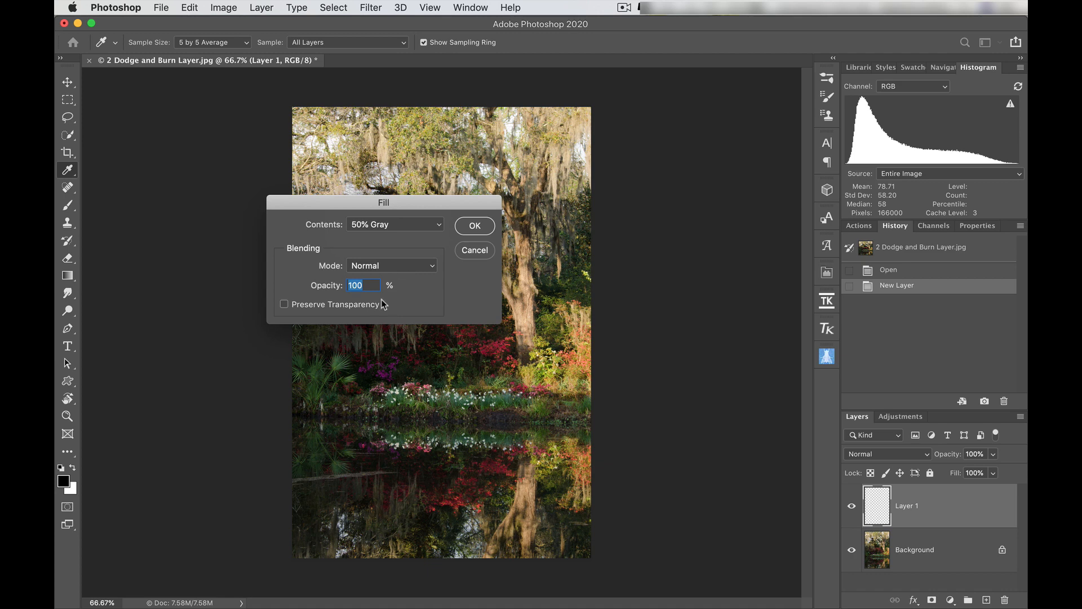
{"action": "left_click", "coordinate": [476, 227]}
{"action": "key", "text": "z"}
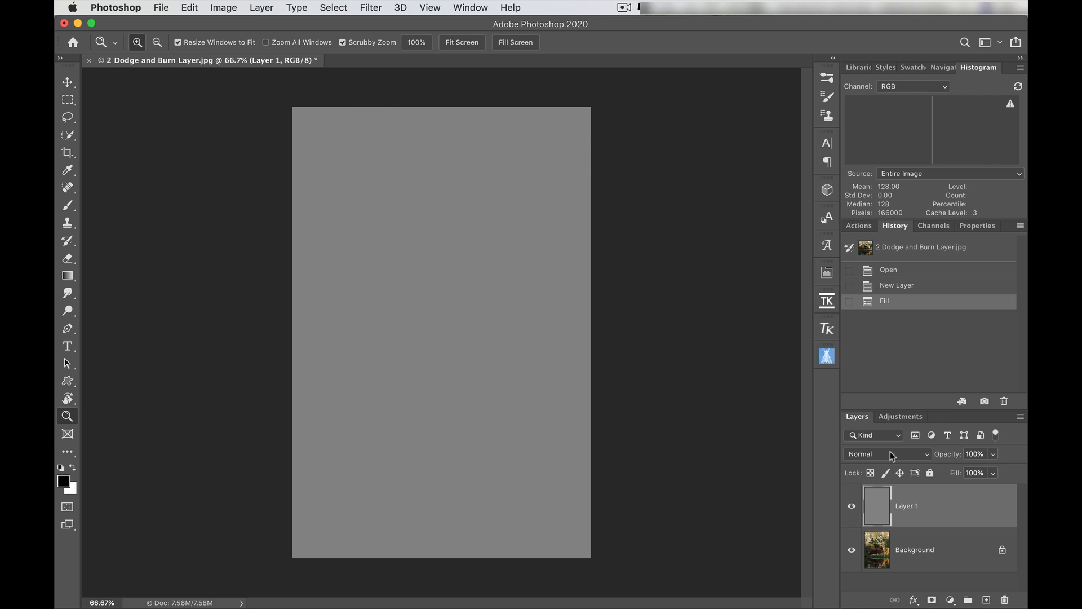
- Set the gray layer's blend mode to Overlay and compare the image with the layer hidden and shown
{"action": "left_click", "coordinate": [852, 506]}
{"action": "left_click", "coordinate": [852, 508]}
{"action": "left_click", "coordinate": [917, 458]}
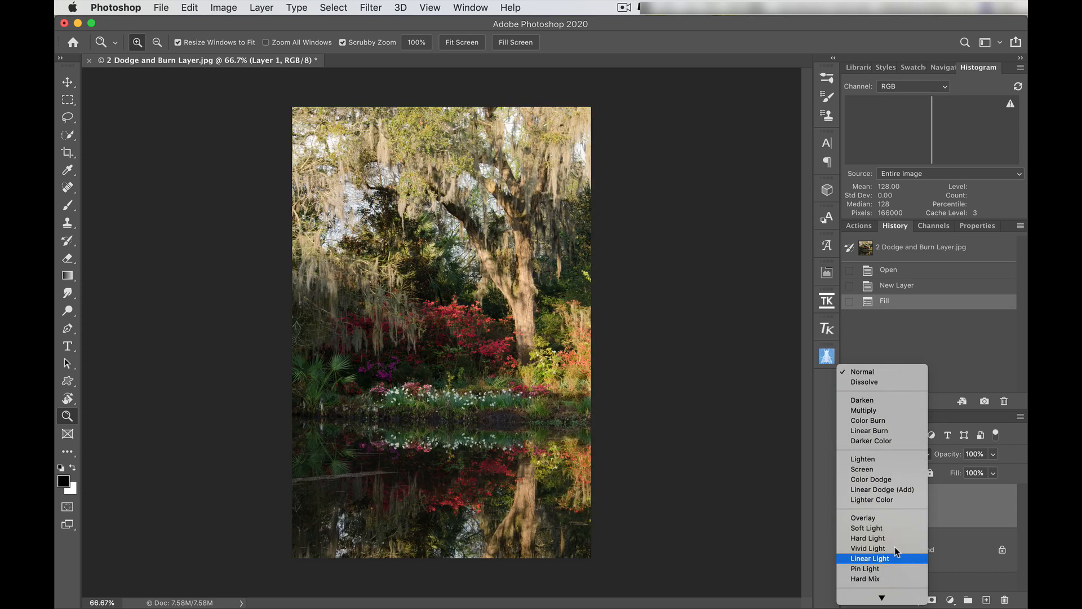
{"action": "left_click", "coordinate": [895, 518]}
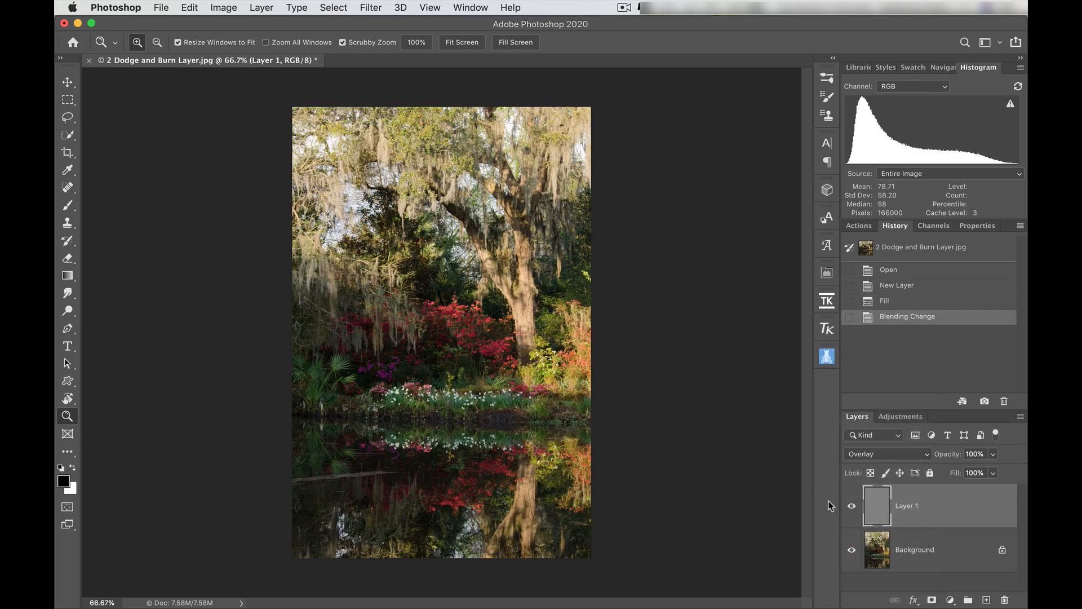
{"action": "left_click", "coordinate": [853, 506]}
{"action": "left_click", "coordinate": [854, 506]}
{"action": "left_click", "coordinate": [852, 506]}
{"action": "left_click", "coordinate": [852, 506]}
- Try a black full-opacity brush stroke across the treetop, undo it and set the Brush tool's opacity to 15%
{"action": "key", "text": "b"}
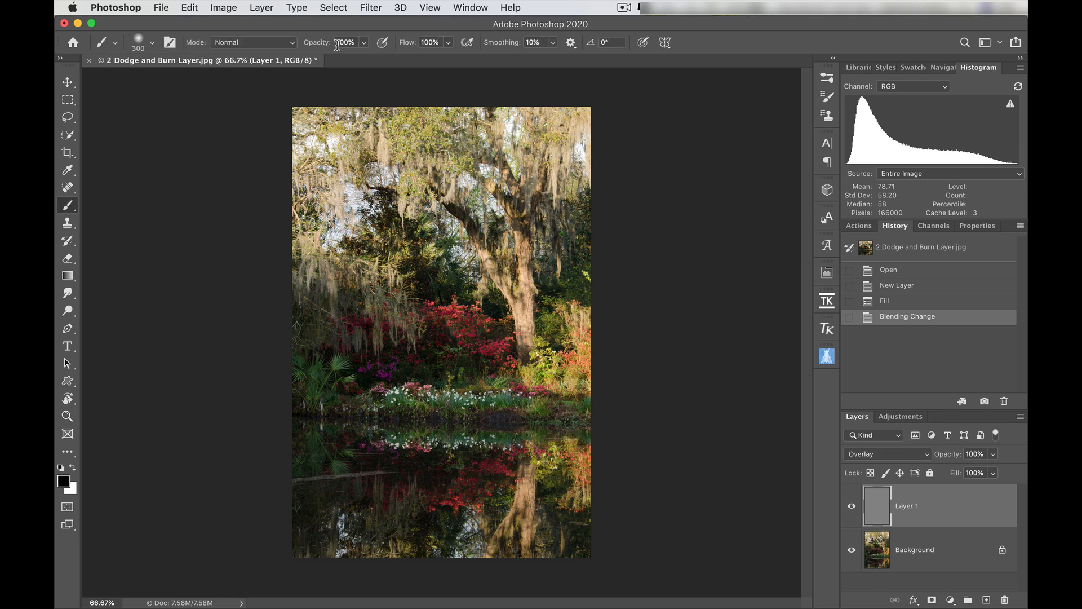
{"action": "left_click_drag", "start_coordinate": [339, 141], "coordinate": [507, 147]}
{"action": "key", "text": "super+z"}
{"action": "key", "text": "2"}
{"action": "key", "text": "1"}
{"action": "key", "text": "5"}
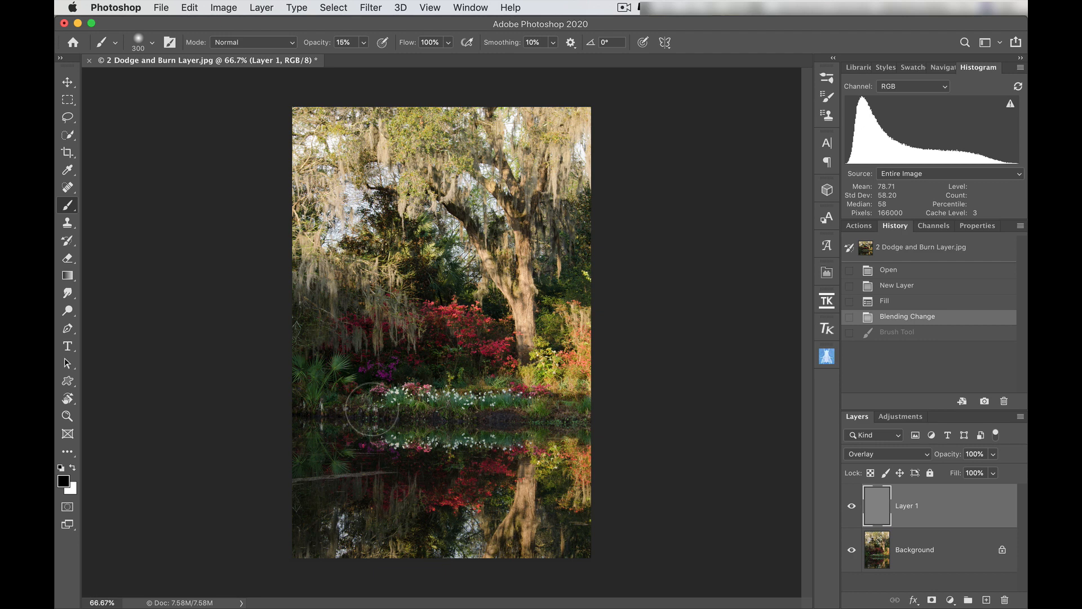
- Enlarge the brush to 800 px and paint white across the flower bank and waterline to lighten them
{"action": "key", "text": "bracketright"}
{"action": "key", "text": "bracketright"}
{"action": "key", "text": "bracketright"}
{"action": "key", "text": "bracketright"}
{"action": "key", "text": "bracketright"}
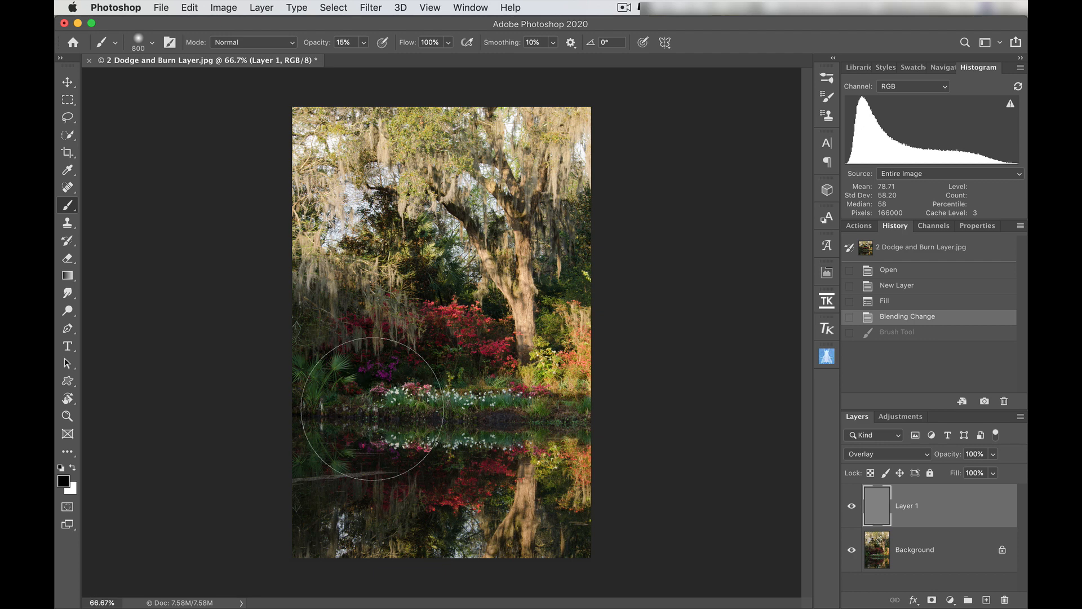
{"action": "left_click", "coordinate": [152, 43]}
{"action": "left_click", "coordinate": [151, 42]}
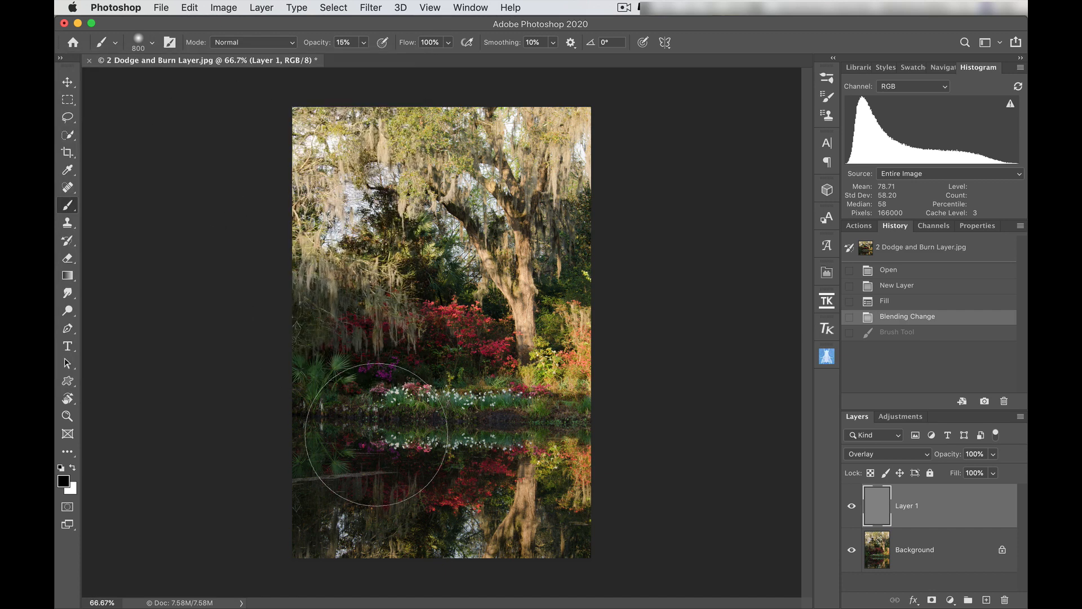
{"action": "left_click_drag", "start_coordinate": [374, 424], "coordinate": [427, 426]}
{"action": "key", "text": "super+z"}
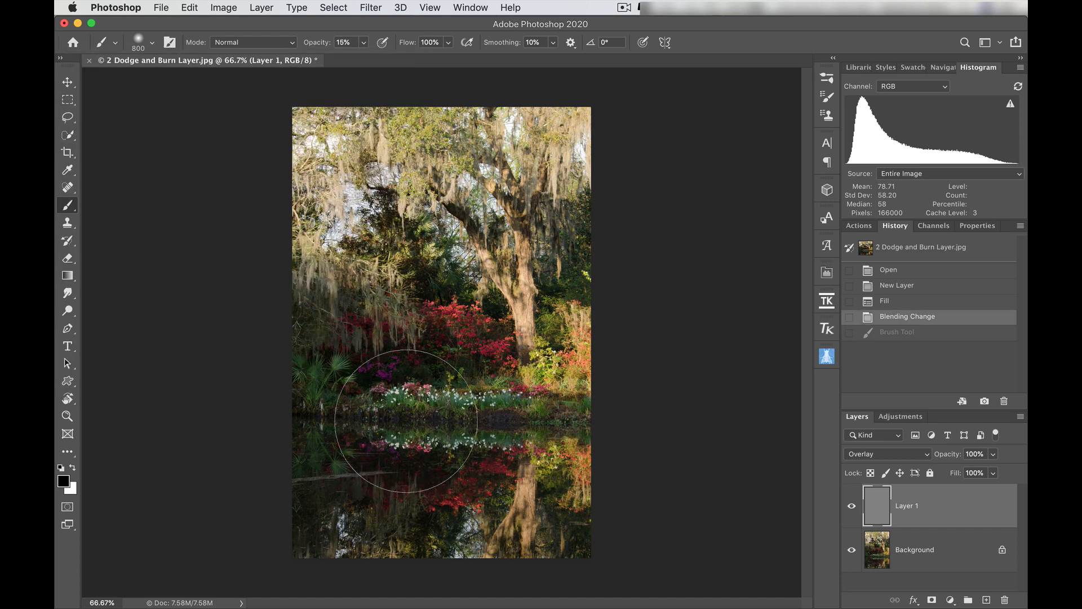
{"action": "key", "text": "x"}
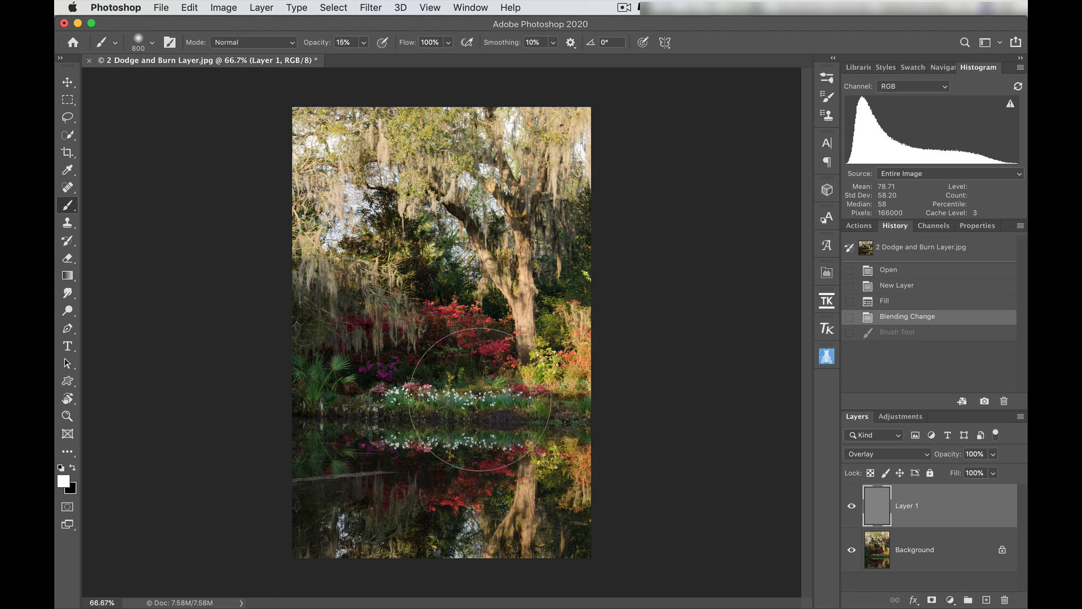
{"action": "left_click_drag", "start_coordinate": [479, 403], "coordinate": [417, 406]}
- Paint black over the photo's right edge, the treetop and the hanging moss to darken them
{"action": "key", "text": "x"}
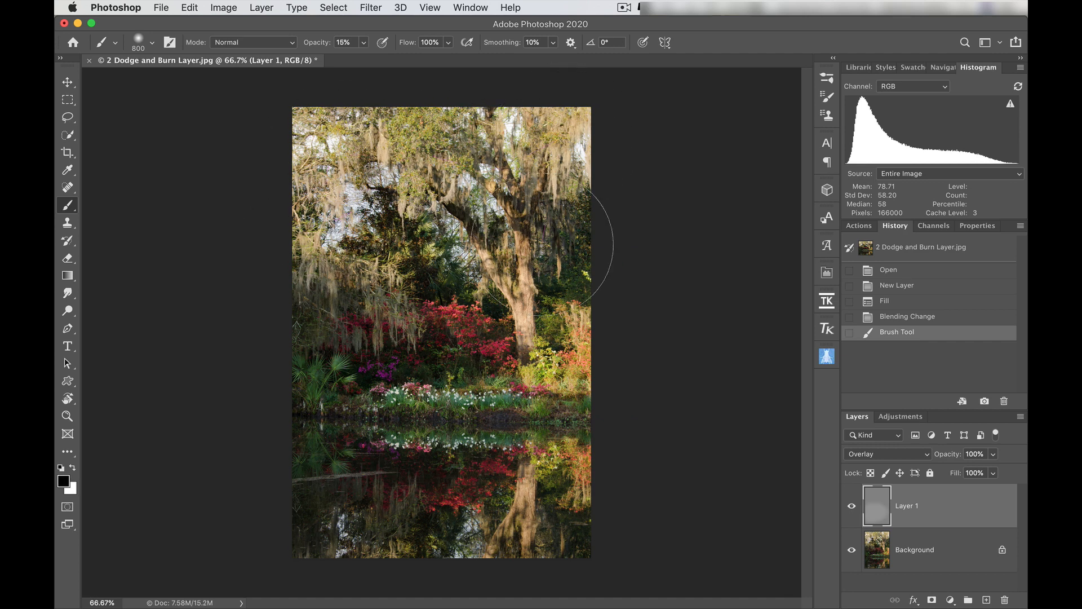
{"action": "mouse_move", "coordinate": [592, 313]}
{"action": "left_mouse_down"}
{"action": "mouse_move", "coordinate": [565, 507]}
{"action": "mouse_move", "coordinate": [612, 383]}
{"action": "mouse_move", "coordinate": [592, 302]}
{"action": "left_mouse_up"}
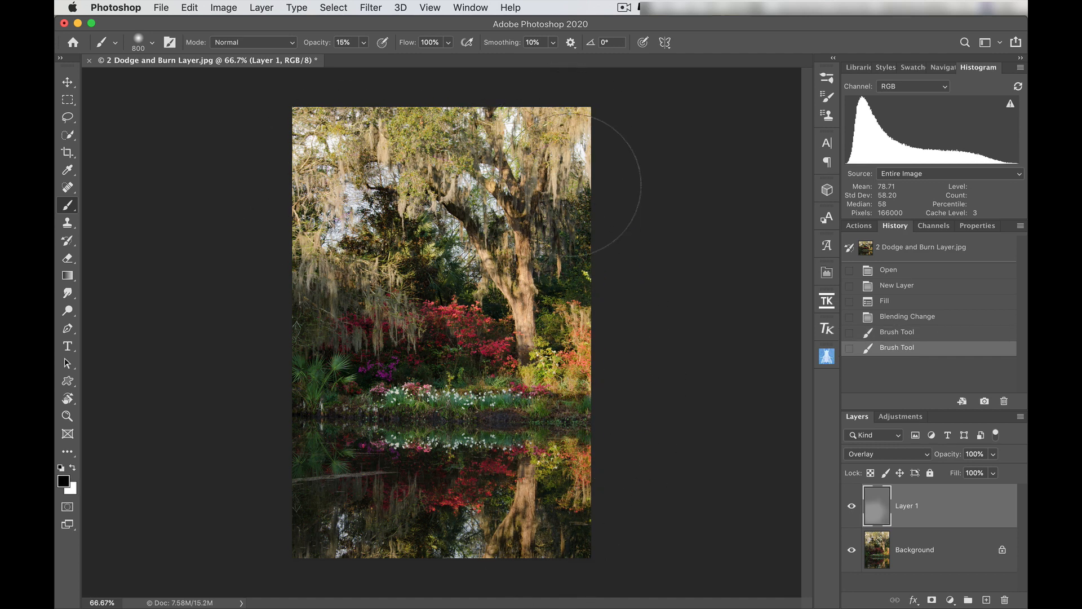
{"action": "mouse_move", "coordinate": [569, 184]}
{"action": "left_mouse_down"}
{"action": "mouse_move", "coordinate": [463, 158]}
{"action": "mouse_move", "coordinate": [315, 160]}
{"action": "mouse_move", "coordinate": [328, 207]}
{"action": "mouse_move", "coordinate": [465, 243]}
{"action": "left_mouse_up"}
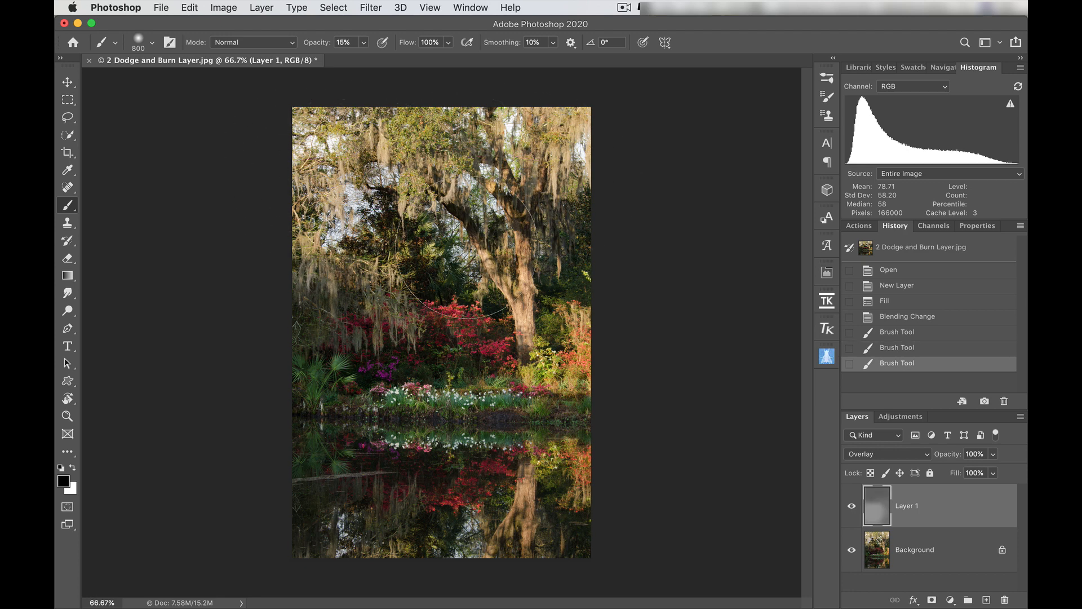
- Paint white with a 400 px brush over the flowers' reflection along the waterline to lighten it
{"action": "key", "text": "x"}
{"action": "key", "text": "bracketleft"}
{"action": "key", "text": "bracketleft"}
{"action": "key", "text": "bracketleft"}
{"action": "key", "text": "bracketleft"}
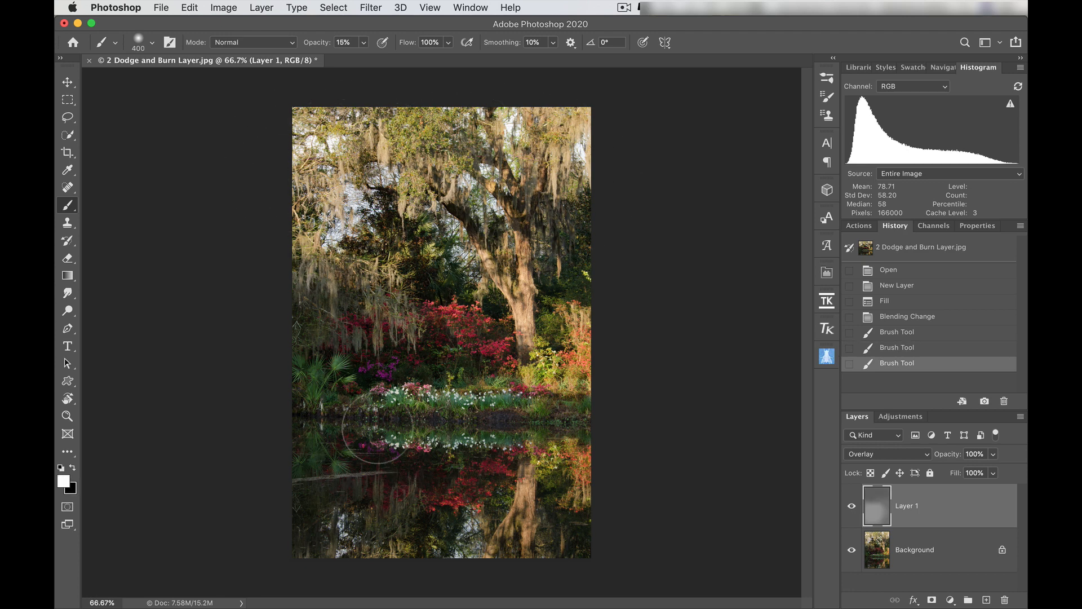
{"action": "mouse_move", "coordinate": [377, 428]}
{"action": "left_mouse_down"}
{"action": "mouse_move", "coordinate": [476, 422]}
{"action": "mouse_move", "coordinate": [410, 426]}
{"action": "mouse_move", "coordinate": [423, 427]}
{"action": "left_mouse_up"}
- Reduce the brush to 300 px and lighten the palm fronds, the flower bank and their reflections with white strokes
{"action": "key", "text": "bracketleft"}
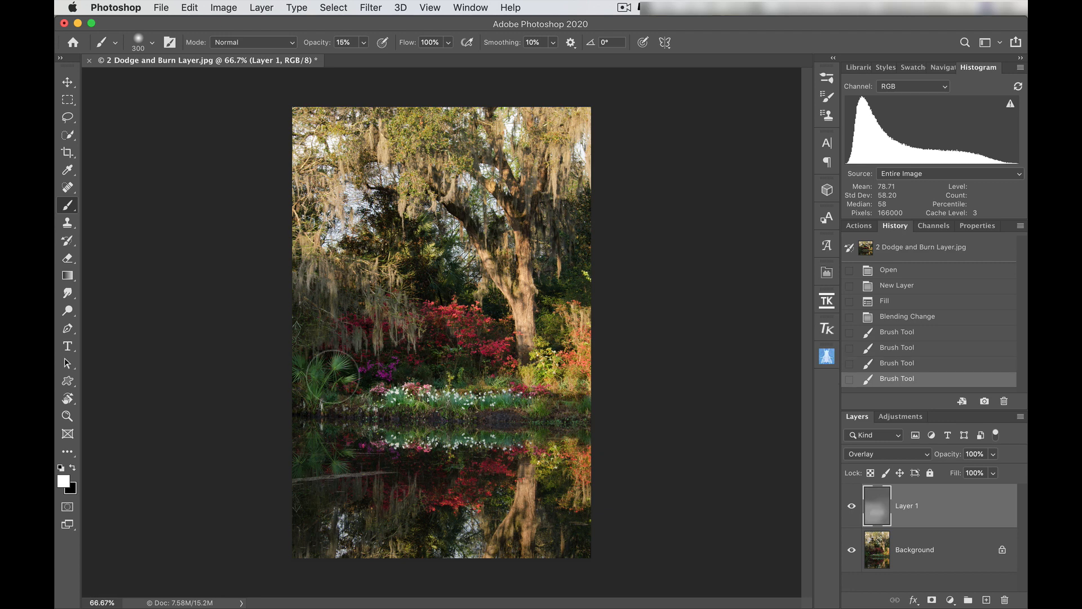
{"action": "left_click_drag", "start_coordinate": [333, 376], "coordinate": [405, 372]}
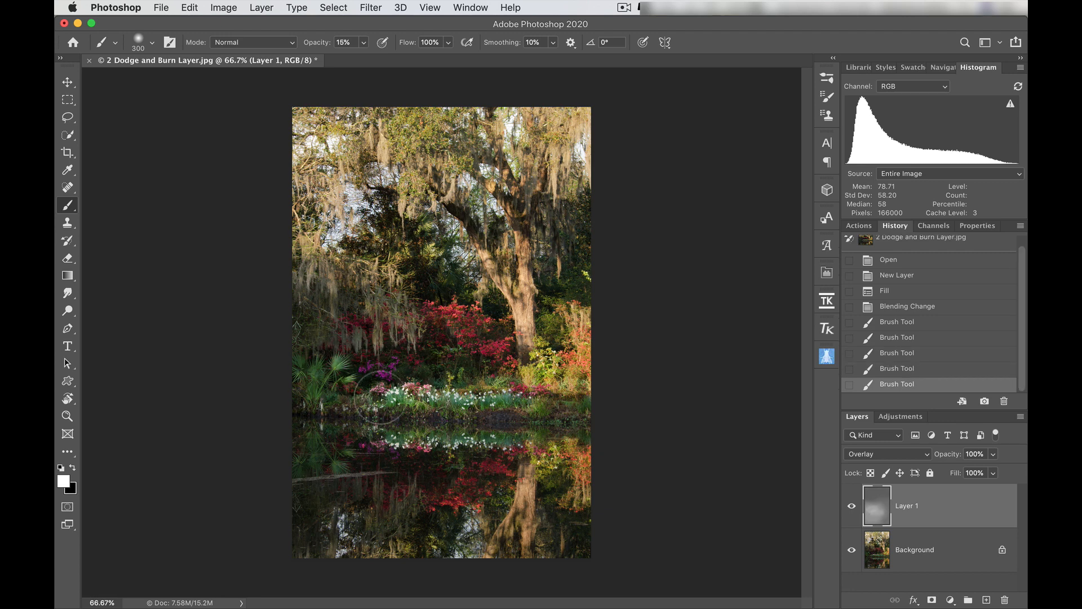
{"action": "mouse_move", "coordinate": [360, 431]}
{"action": "left_mouse_down"}
{"action": "mouse_move", "coordinate": [382, 441]}
{"action": "mouse_move", "coordinate": [387, 426]}
{"action": "mouse_move", "coordinate": [455, 485]}
{"action": "mouse_move", "coordinate": [491, 421]}
{"action": "mouse_move", "coordinate": [569, 418]}
{"action": "mouse_move", "coordinate": [349, 414]}
{"action": "left_mouse_up"}
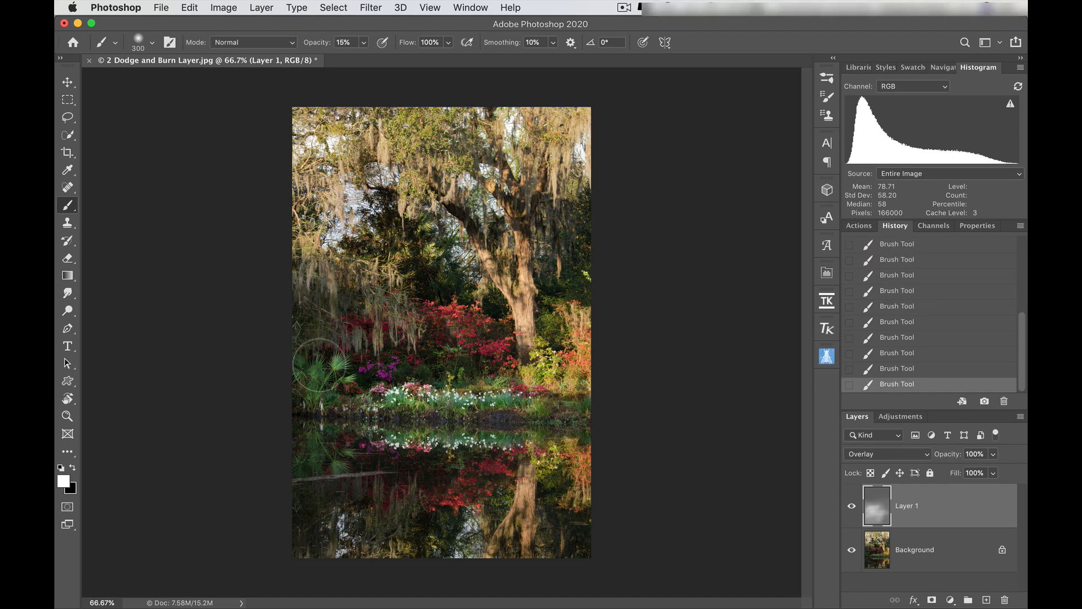
{"action": "mouse_move", "coordinate": [319, 364]}
{"action": "left_mouse_down"}
{"action": "mouse_move", "coordinate": [333, 434]}
{"action": "mouse_move", "coordinate": [436, 423]}
{"action": "left_mouse_up"}
- Try repeated white dabs on the bright moss at the tree's upper right, and step back in the history to before them
{"action": "left_click", "coordinate": [554, 141]}
{"action": "left_click", "coordinate": [554, 141]}
{"action": "left_click", "coordinate": [554, 142]}
{"action": "left_click", "coordinate": [554, 141]}
{"action": "left_click", "coordinate": [554, 141]}
{"action": "left_click", "coordinate": [556, 140]}
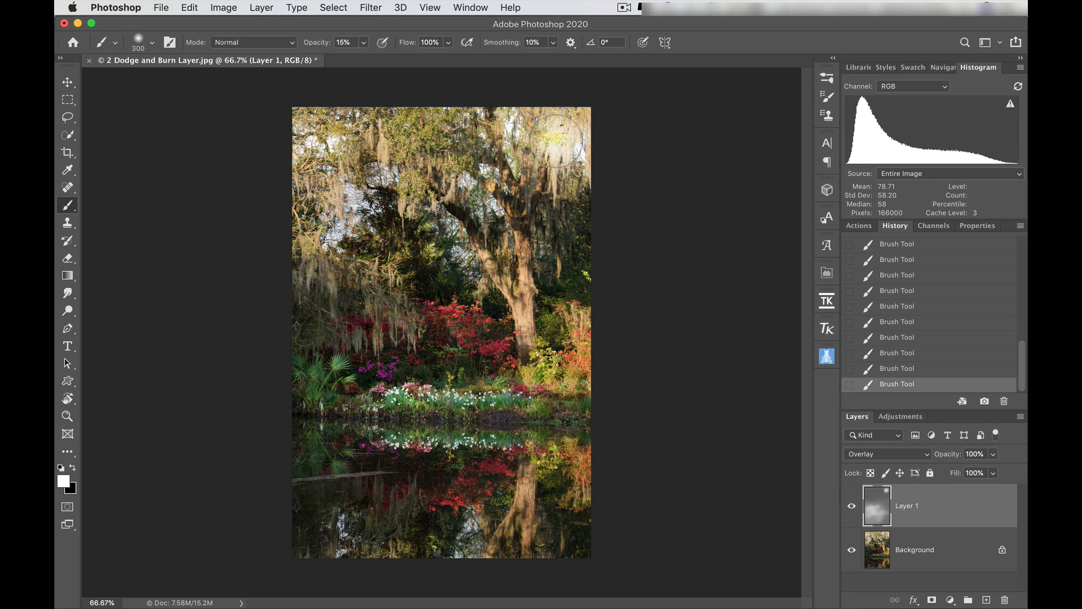
{"action": "left_click", "coordinate": [908, 290]}
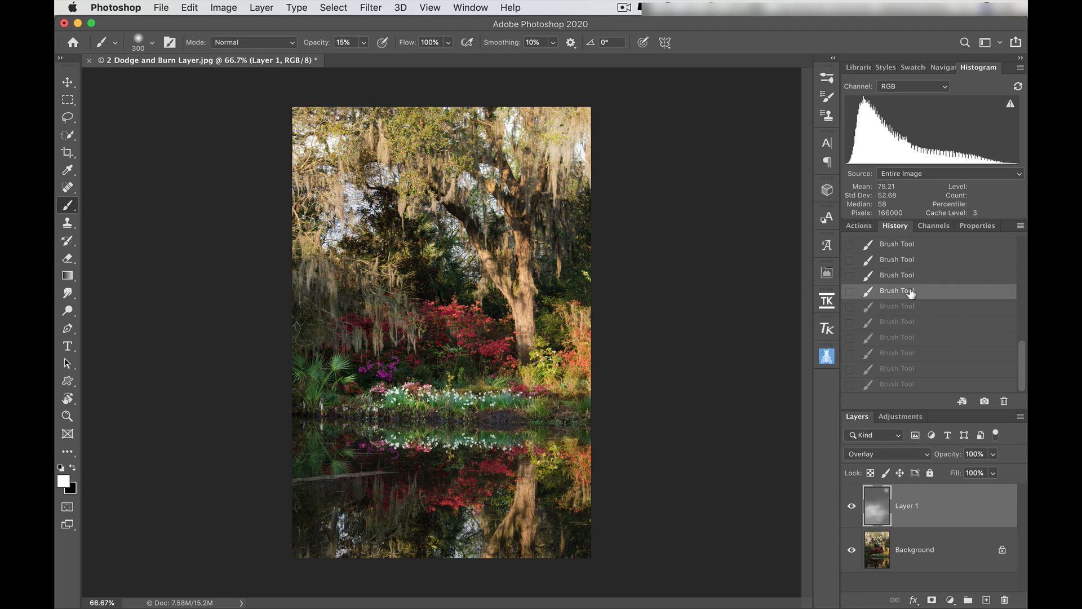
{"action": "scroll", "coordinate": [912, 270], "scroll_direction": "up", "scroll_amount": 2}
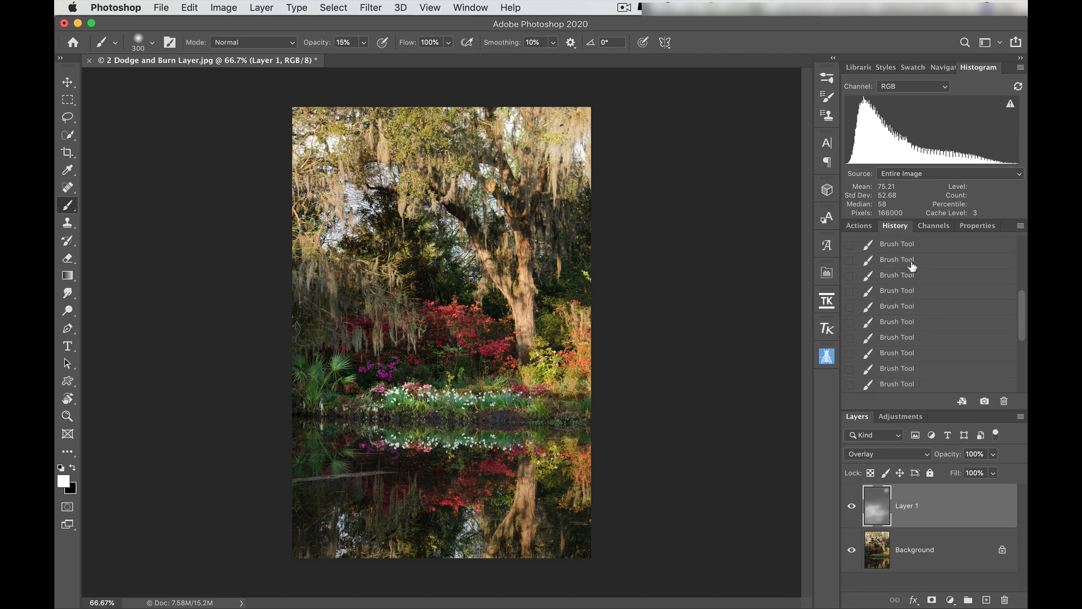
{"action": "left_click", "coordinate": [912, 337]}
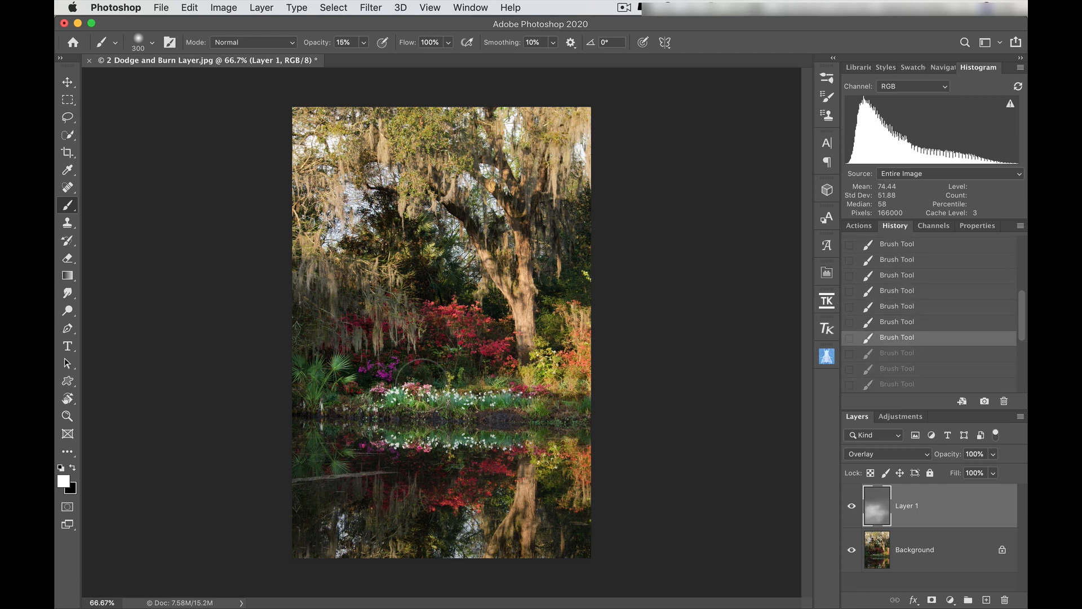
- Compare the photo with the dodge and burn layer hidden and shown, and review the brush strokes in the history
{"action": "left_click", "coordinate": [851, 506]}
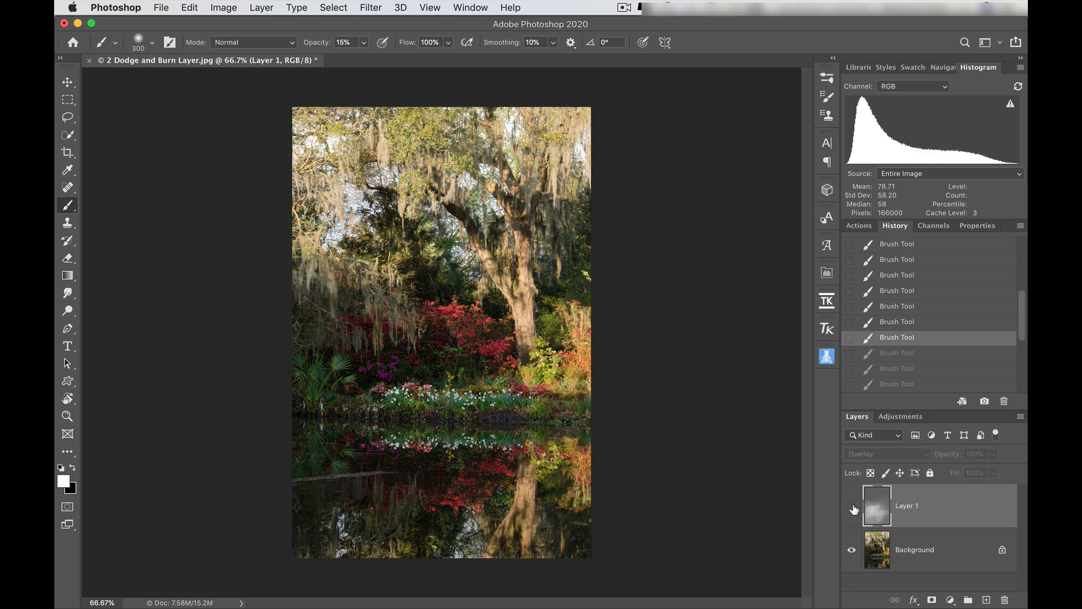
{"action": "left_click", "coordinate": [852, 507]}
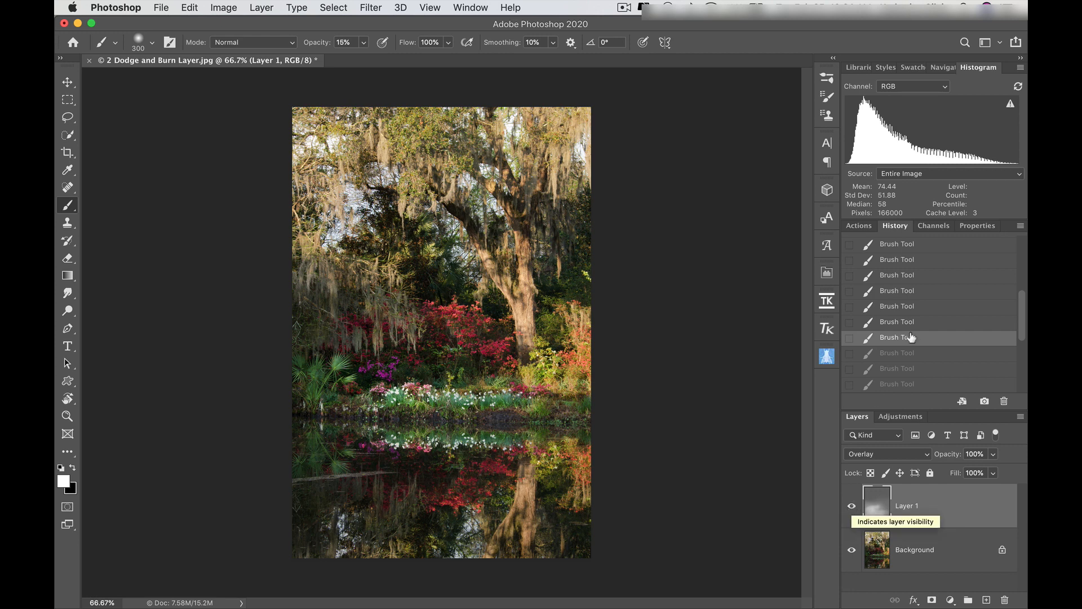
{"action": "scroll", "coordinate": [920, 316], "scroll_direction": "up", "scroll_amount": 5}
{"action": "scroll", "coordinate": [920, 320], "scroll_direction": "down", "scroll_amount": 6}
{"action": "scroll", "coordinate": [920, 317], "scroll_direction": "up", "scroll_amount": 3}
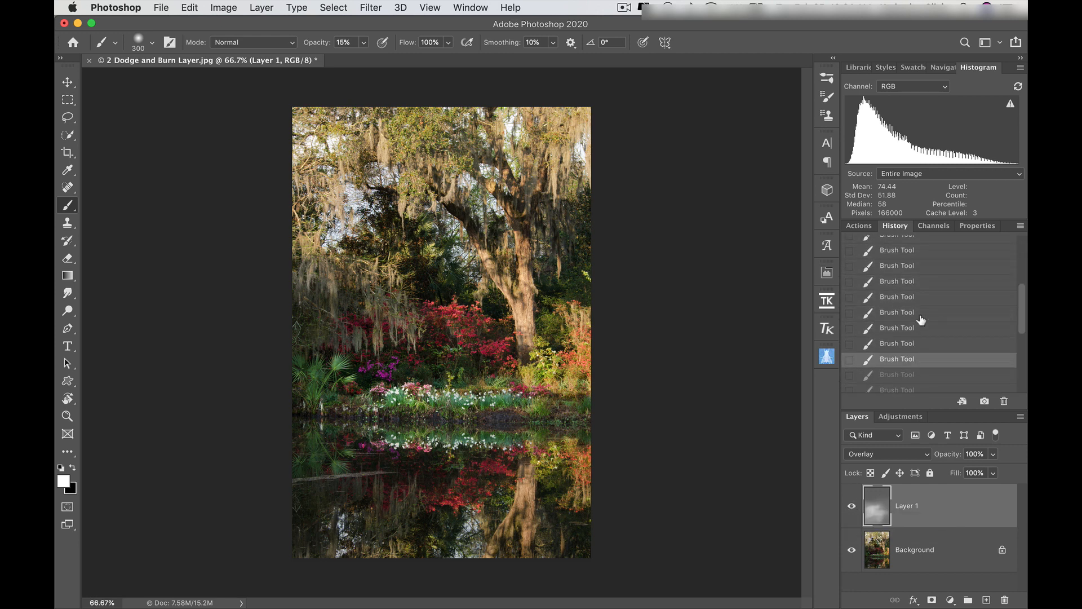